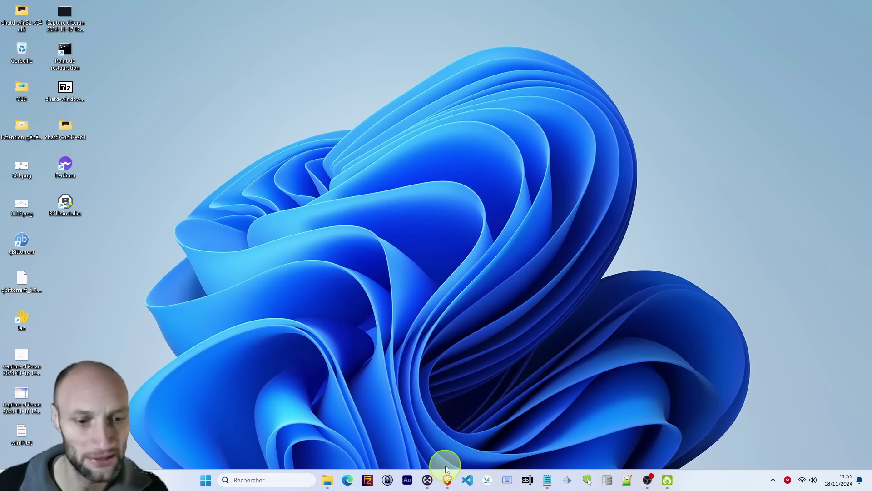
# Step: Switch to the Brave window showing the SDI_scripts repository on GitHub
pyautogui.moveTo(447, 485)
pyautogui.click(484, 437)
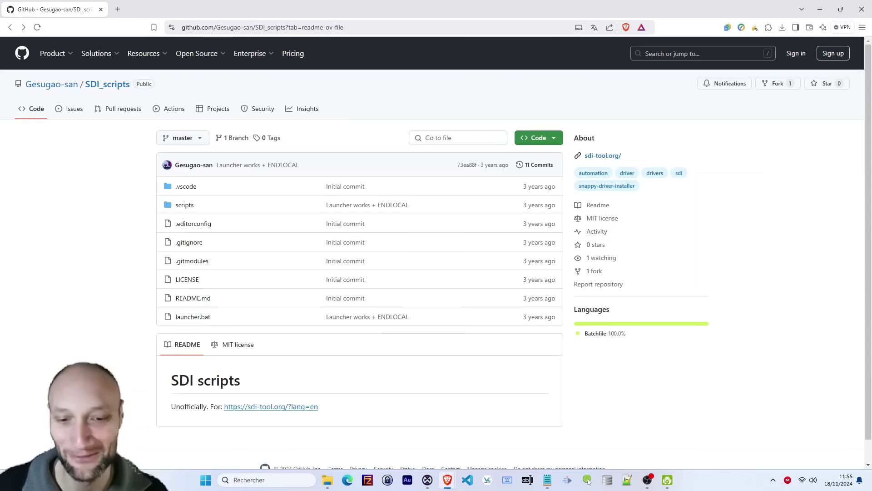
pyautogui.rightClick(204, 480)
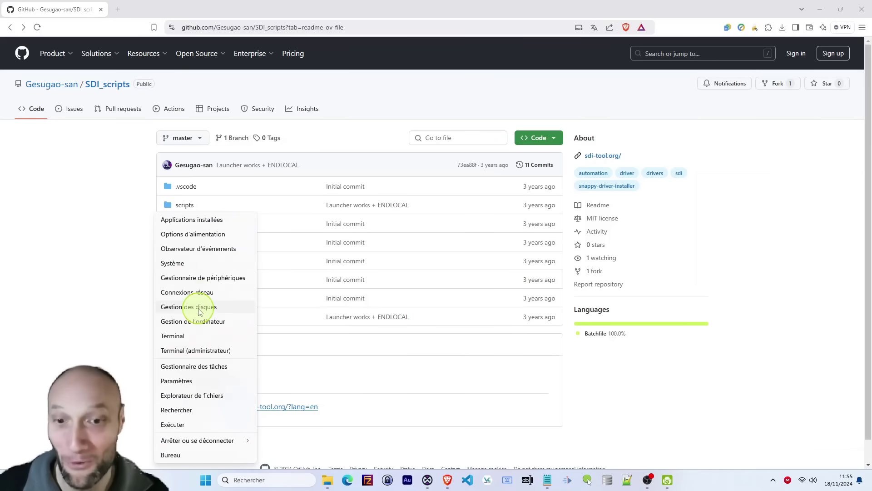
pyautogui.click(179, 338)
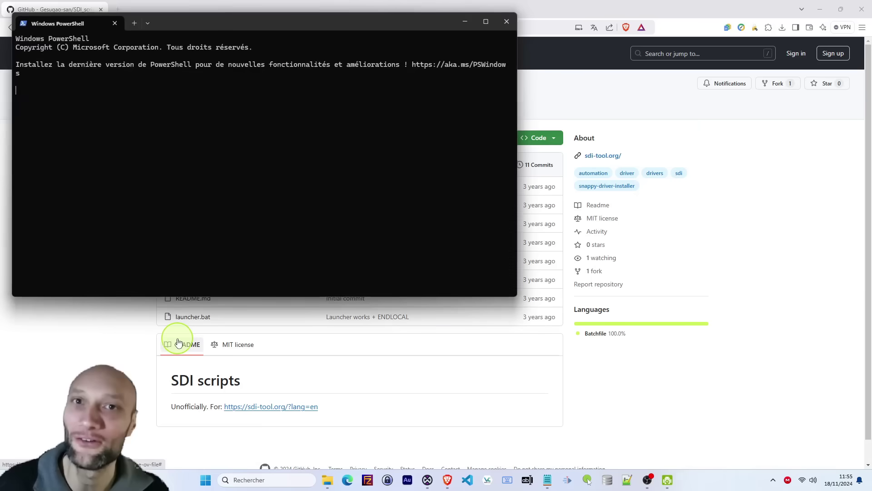
pyautogui.moveTo(259, 21); pyautogui.dragTo(476, 37)
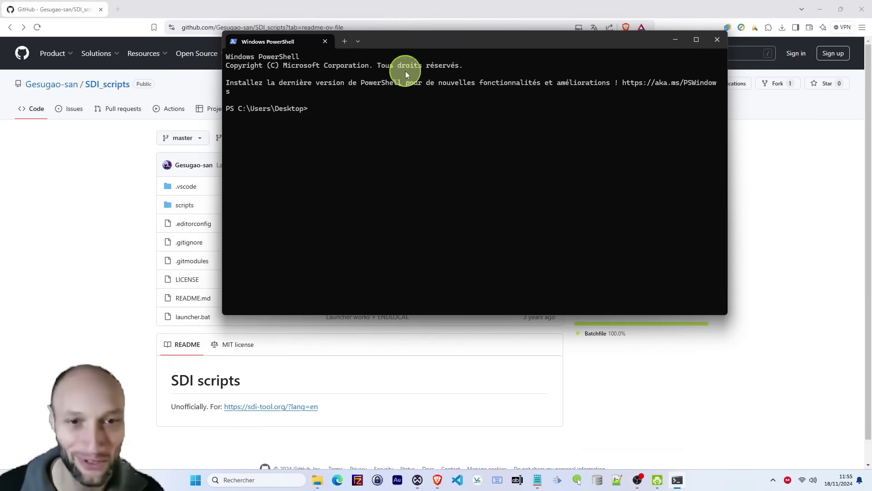
pyautogui.click(715, 34)
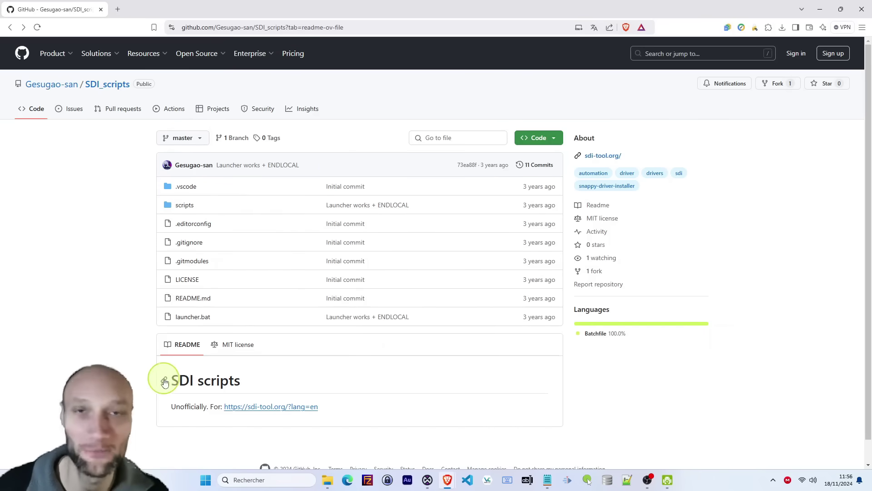
# Step: Open the sdi-tool.org link from the README and review the features of Snappy Driver Installer described on its home page
pyautogui.click(263, 406)
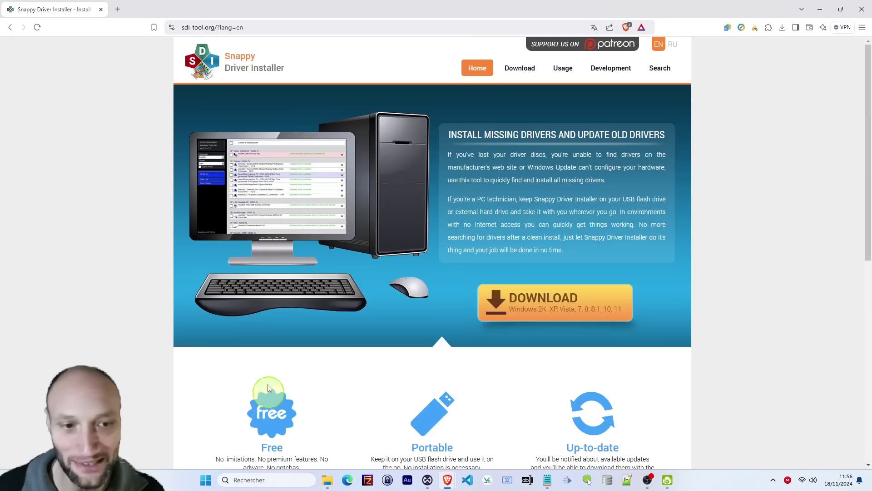
pyautogui.scroll(-6, 340, 301)
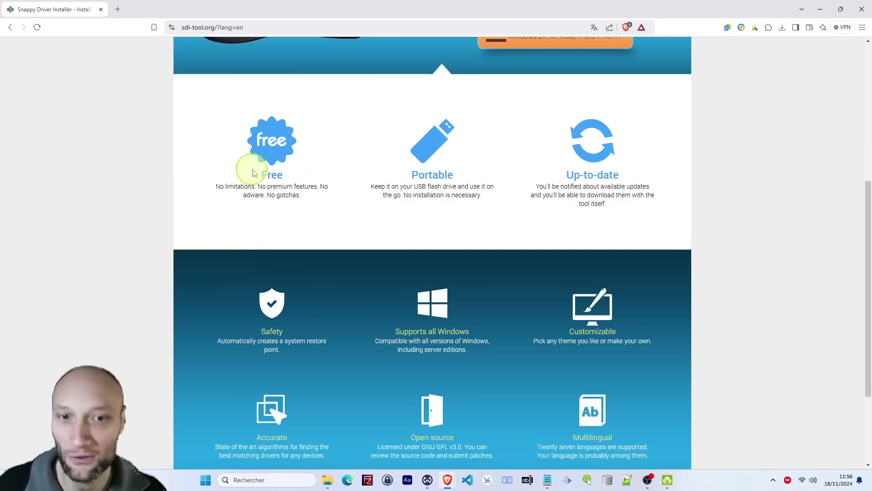
pyautogui.moveTo(258, 187); pyautogui.dragTo(322, 187)
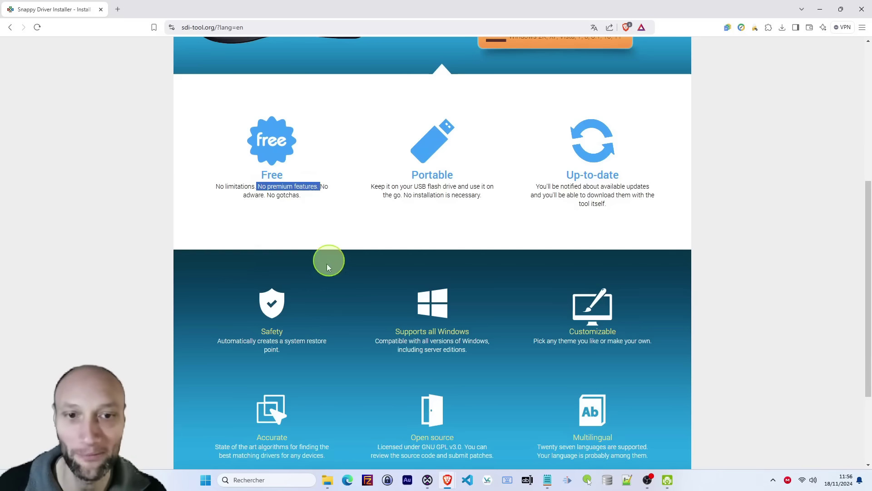
pyautogui.scroll(-3, 339, 206)
pyautogui.moveTo(266, 177); pyautogui.dragTo(305, 194)
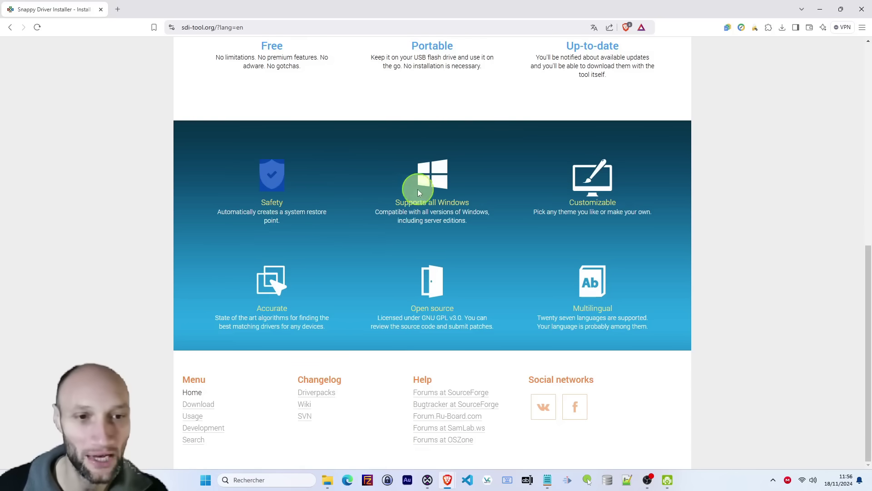
pyautogui.moveTo(393, 201); pyautogui.dragTo(471, 200)
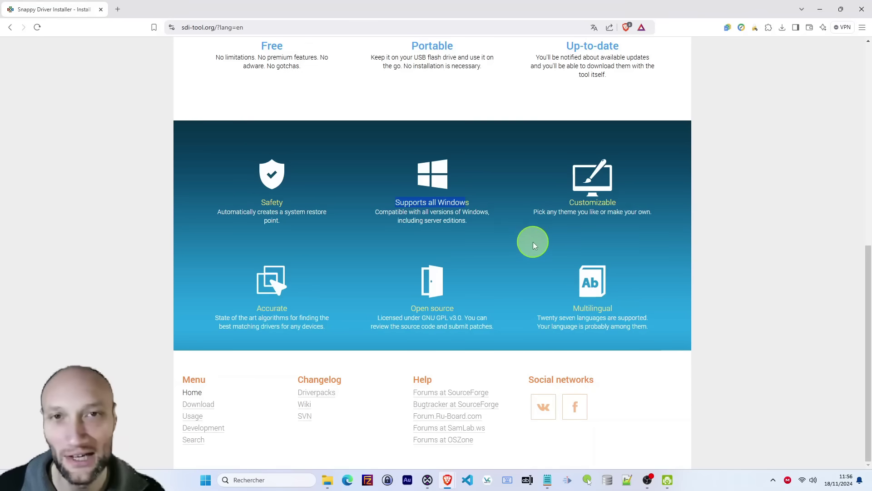
pyautogui.moveTo(378, 318); pyautogui.dragTo(421, 318)
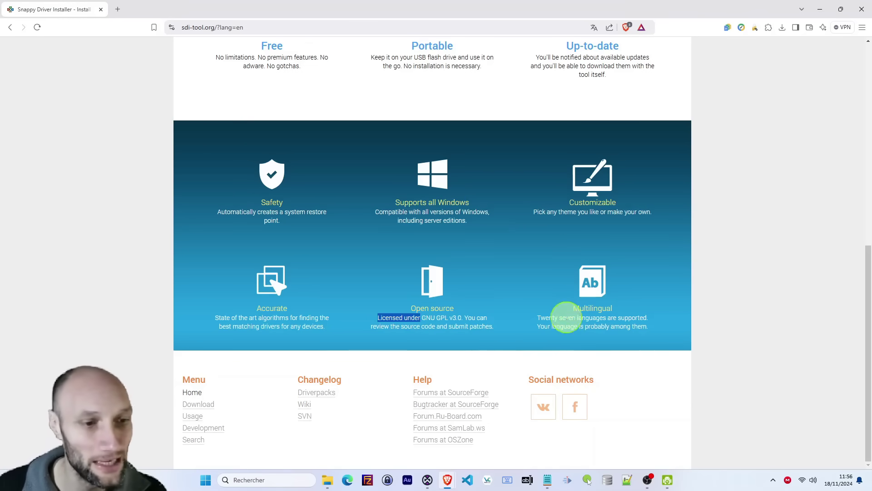
pyautogui.moveTo(562, 318); pyautogui.dragTo(626, 318)
pyautogui.scroll(3, 546, 271)
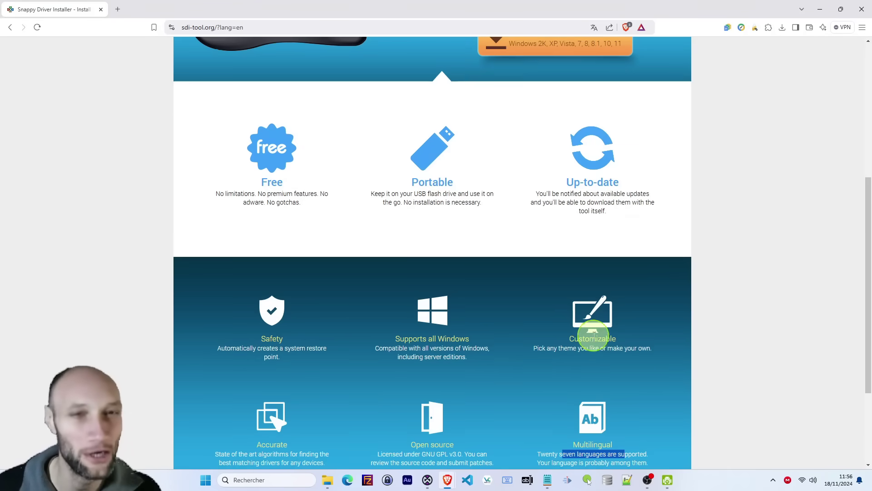
pyautogui.scroll(3, 413, 249)
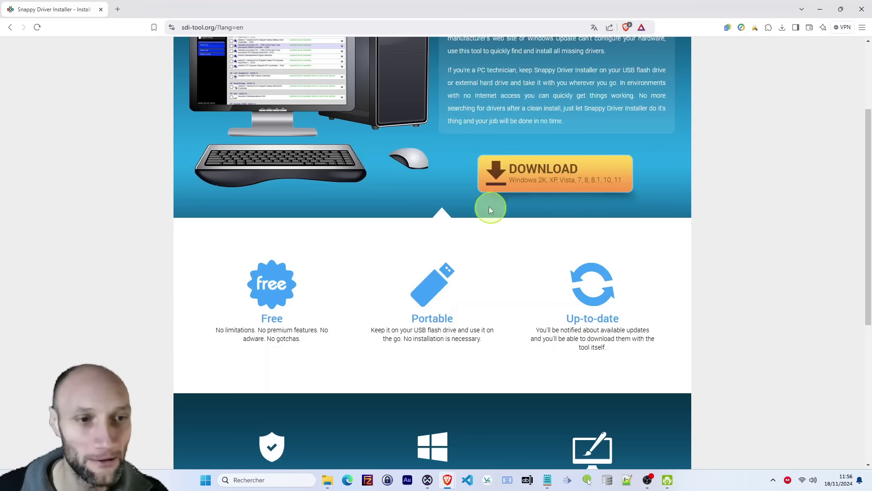
pyautogui.scroll(3, 500, 216)
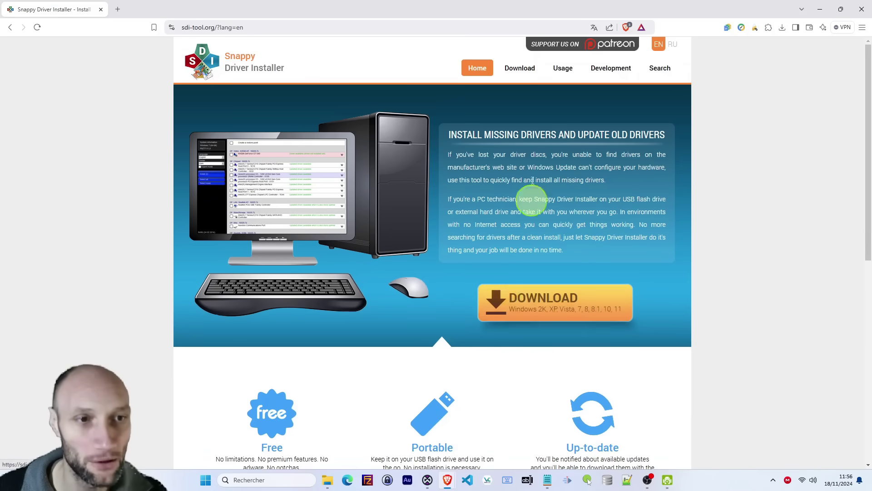
# Step: Go to the site's Download page, check the torrent offered for SDI Full and return to the download options
pyautogui.click(529, 73)
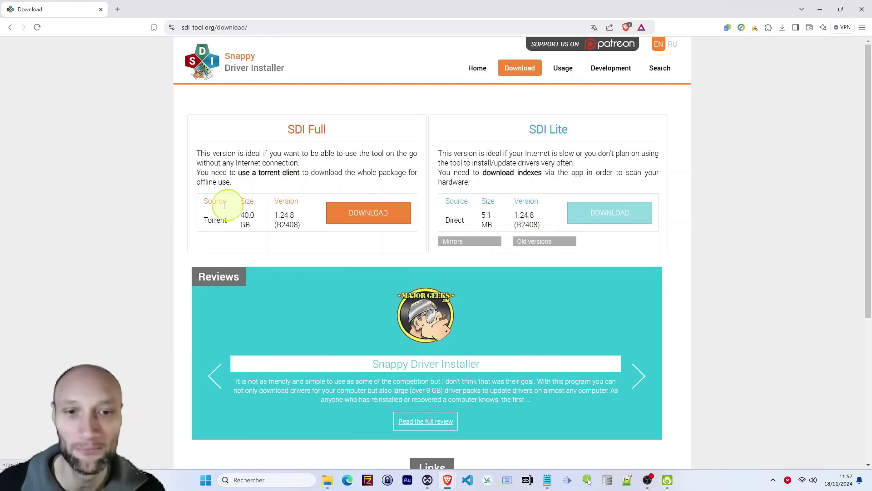
pyautogui.moveTo(195, 220); pyautogui.dragTo(227, 221)
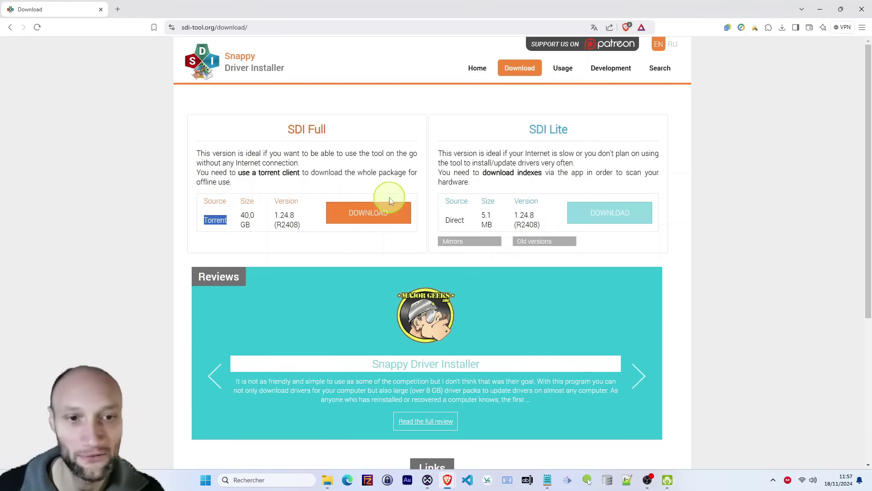
pyautogui.click(344, 216)
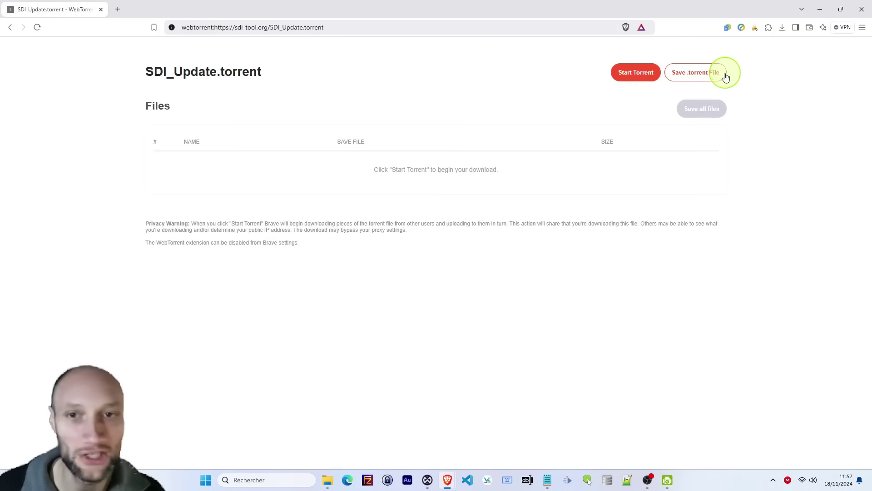
pyautogui.click(10, 28)
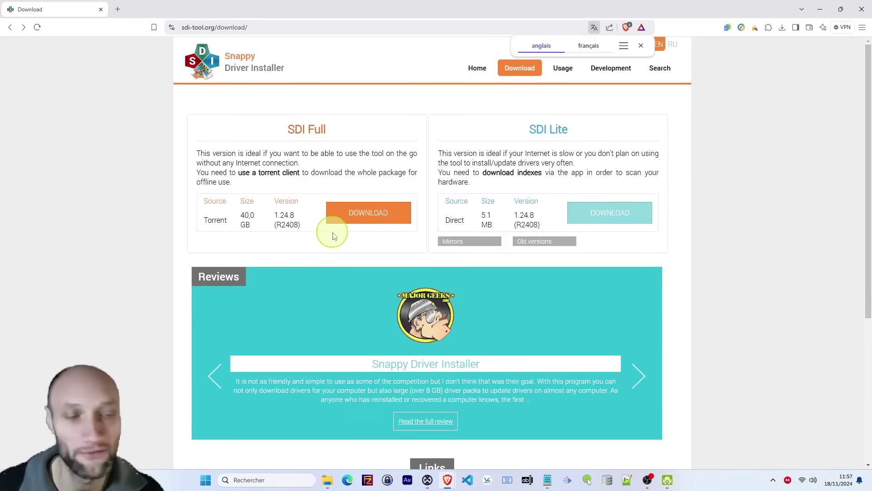
pyautogui.click(821, 13)
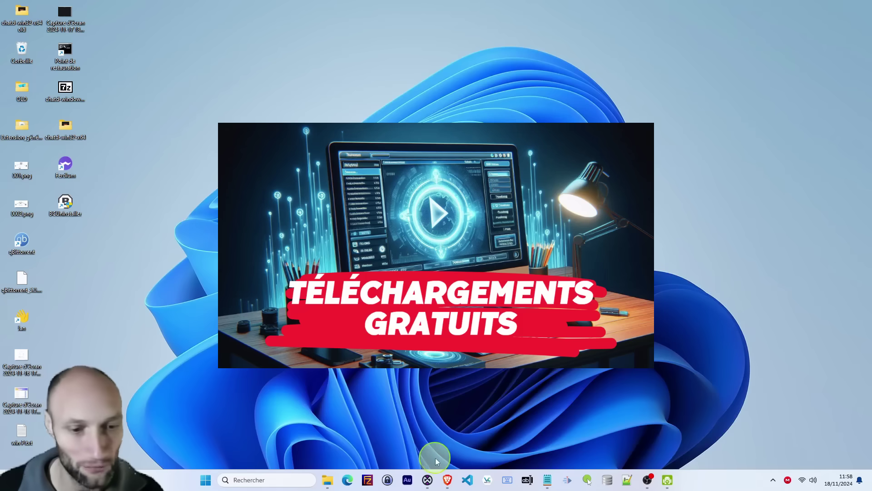
pyautogui.moveTo(446, 472)
pyautogui.click(483, 448)
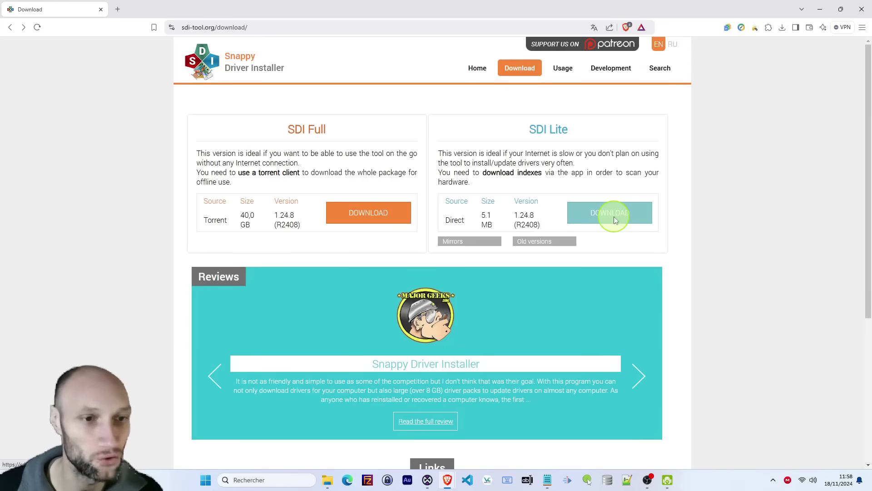
# Step: Download SDI Lite and save it as SDI_R2408.zip in the tuto folder
pyautogui.click(615, 217)
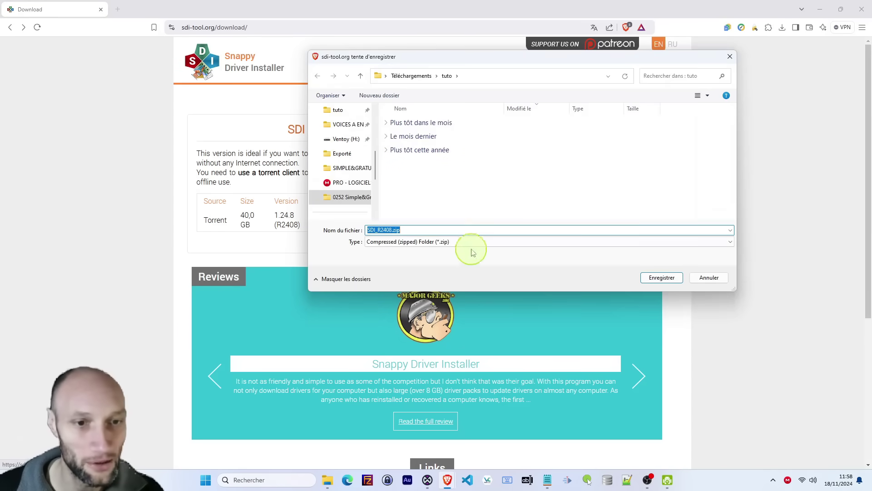
pyautogui.click(654, 277)
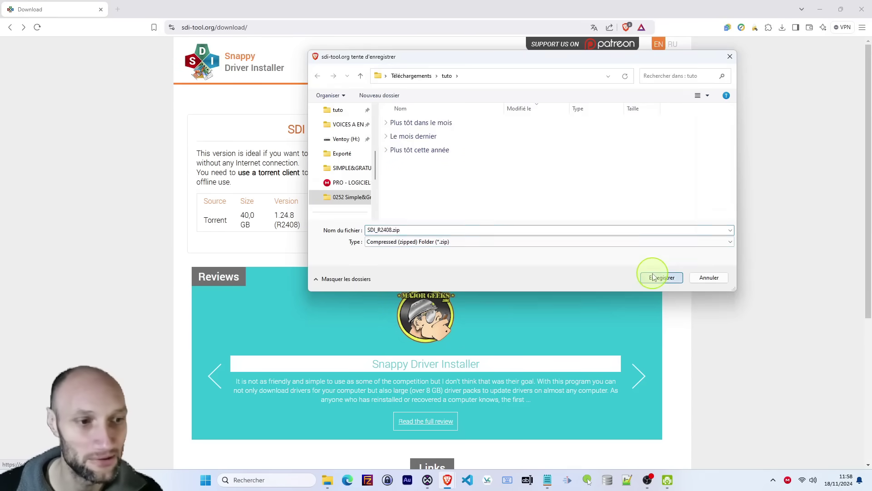
pyautogui.click(785, 31)
pyautogui.click(775, 46)
# Step: Bring up the tuto folder in File Explorer and inspect the contents of the SDI_R2408.zip archive
pyautogui.click(326, 476)
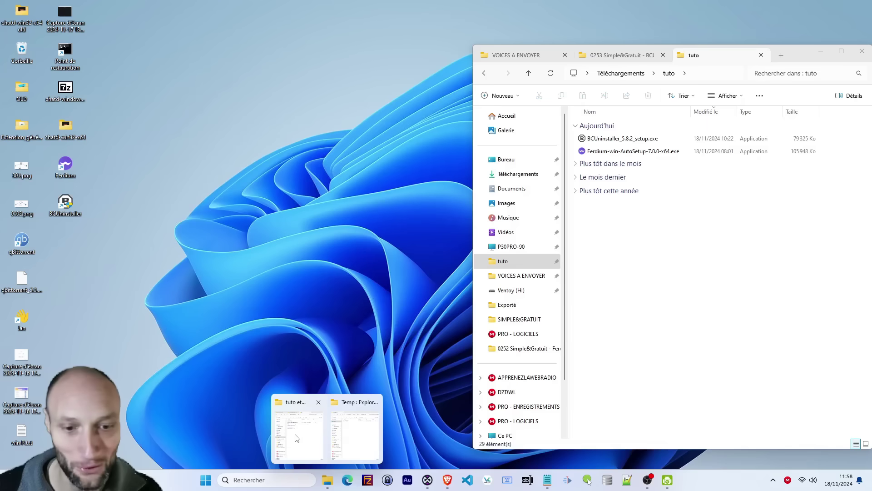
pyautogui.click(296, 439)
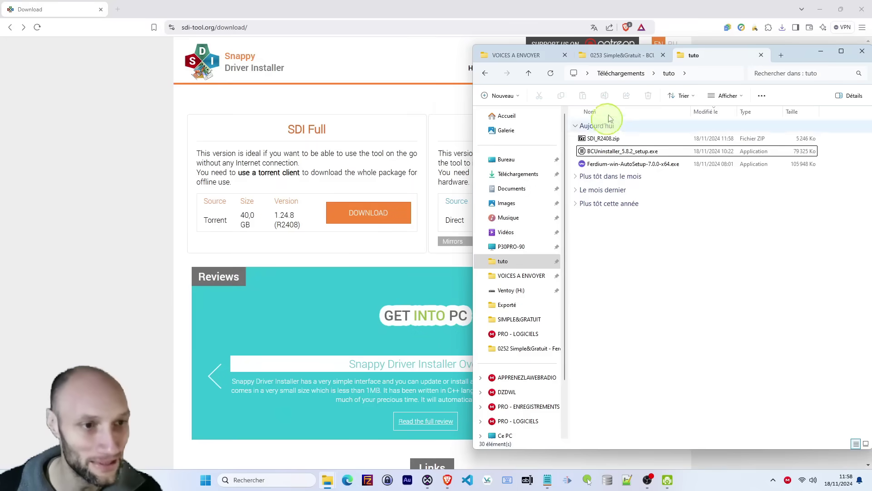
pyautogui.doubleClick(601, 139)
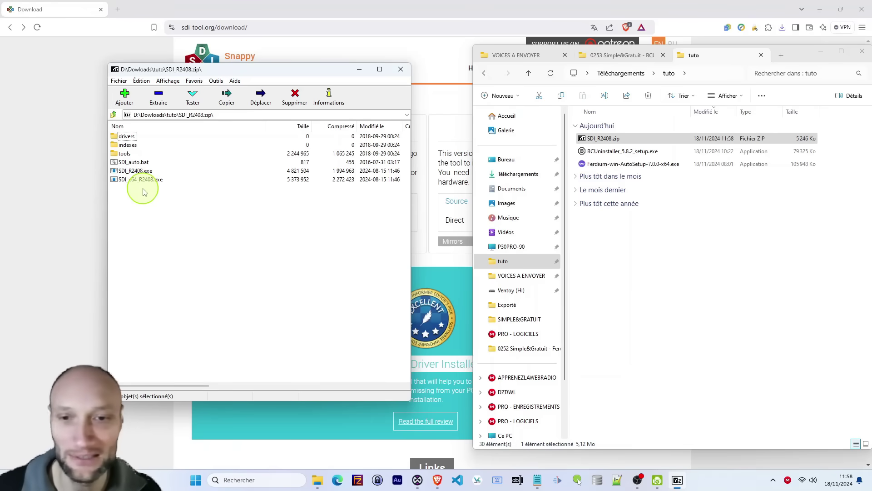
pyautogui.click(141, 172)
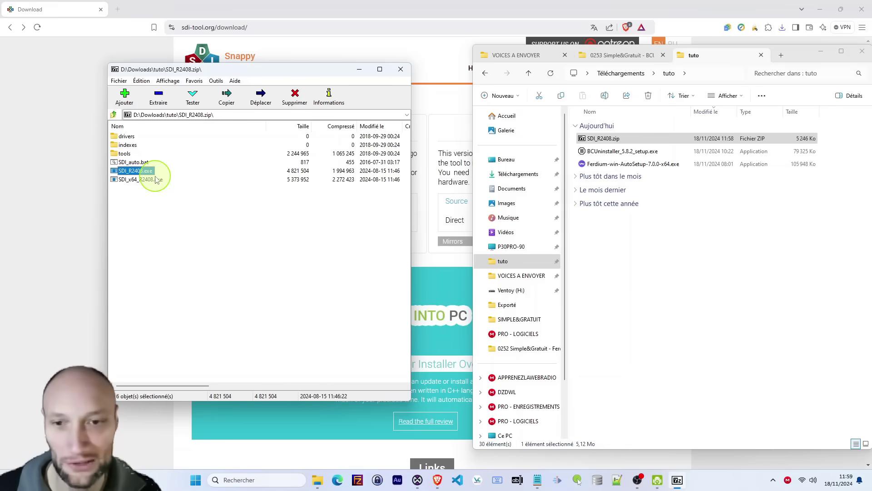
pyautogui.click(401, 69)
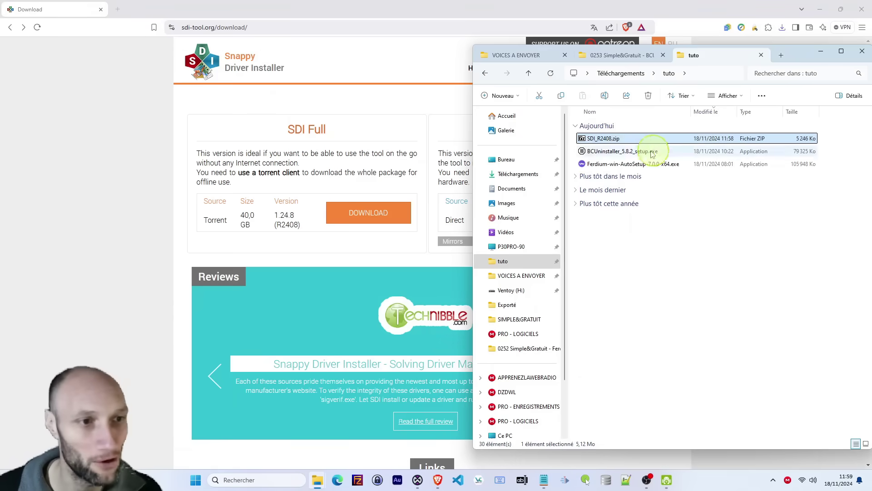
# Step: Extract all of SDI_R2408.zip to D:\Dowloads\tuto\SDI_R2408
pyautogui.rightClick(611, 138)
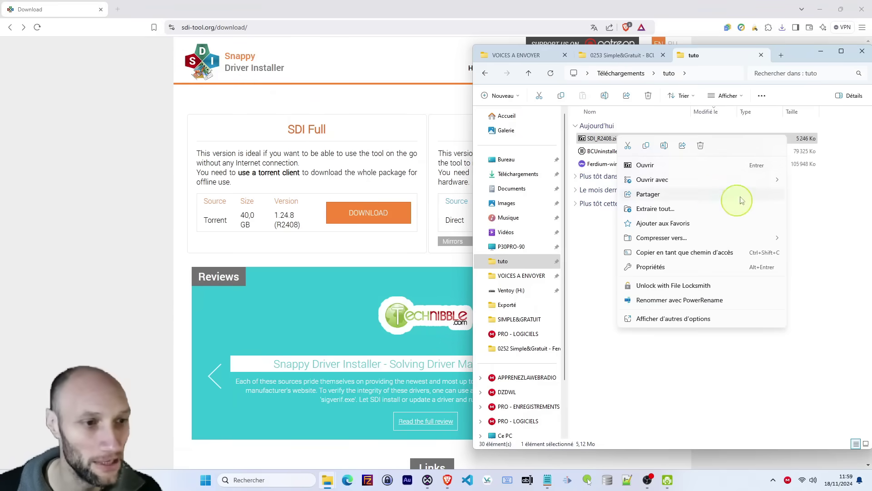
pyautogui.click(662, 209)
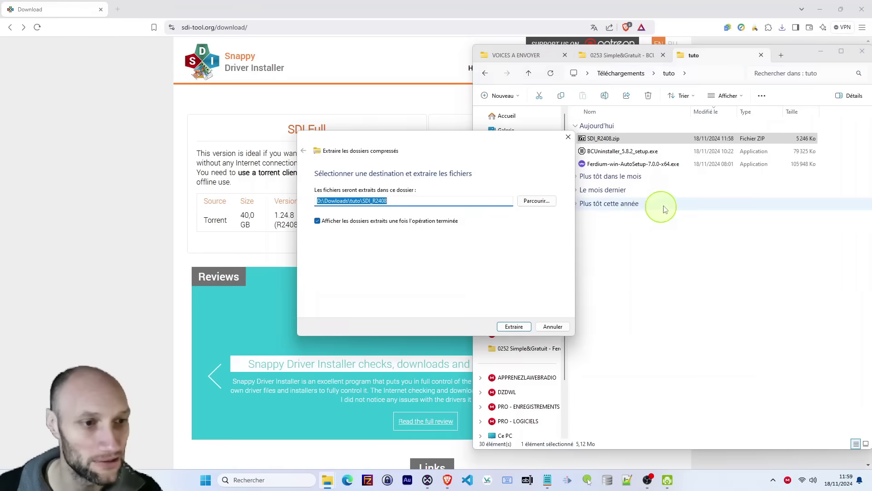
pyautogui.click(377, 225)
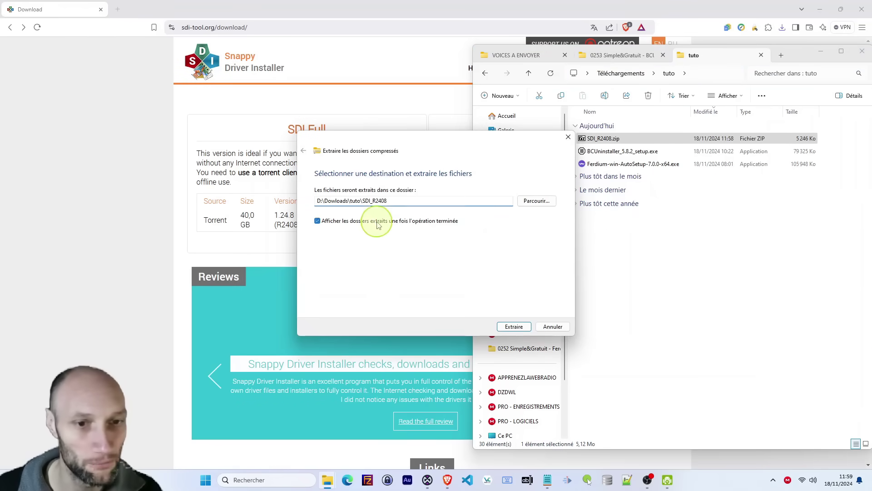
pyautogui.click(512, 326)
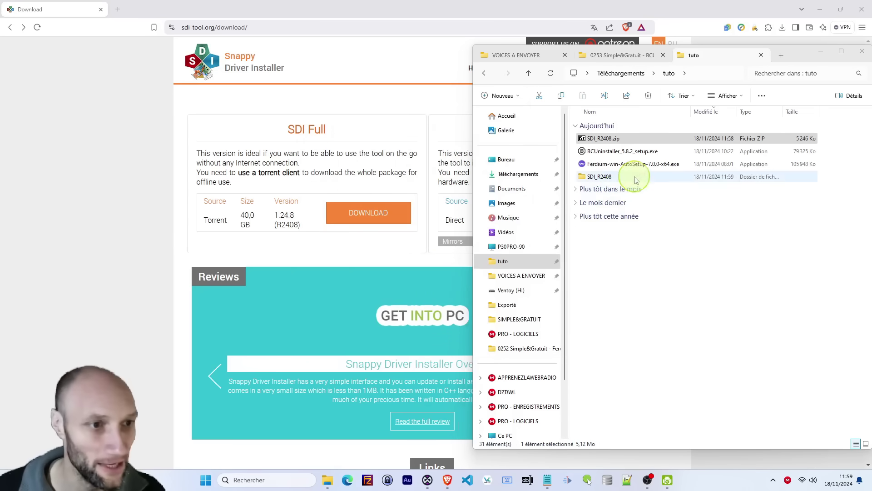
# Step: Launch SDI_x64_R2408.exe from the extracted SDI_R2408 folder and minimize the File Explorer window
pyautogui.click(598, 181)
pyautogui.doubleClick(598, 181)
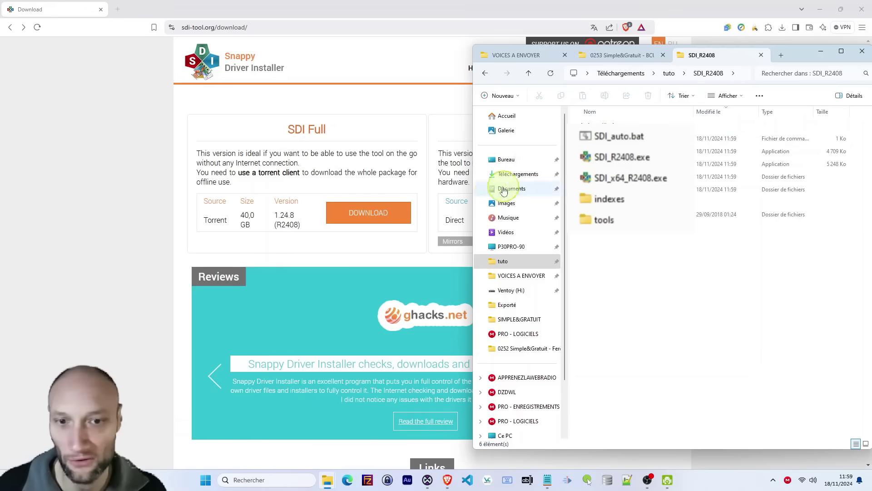
pyautogui.click(640, 156)
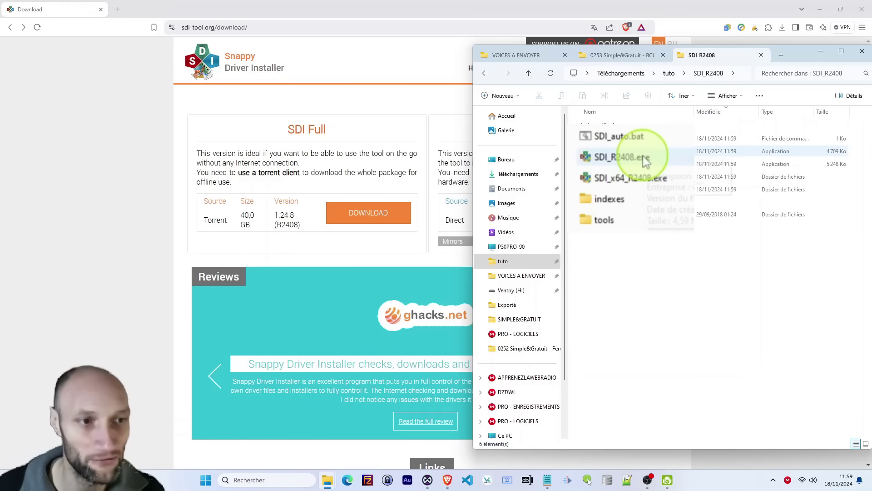
pyautogui.doubleClick(658, 181)
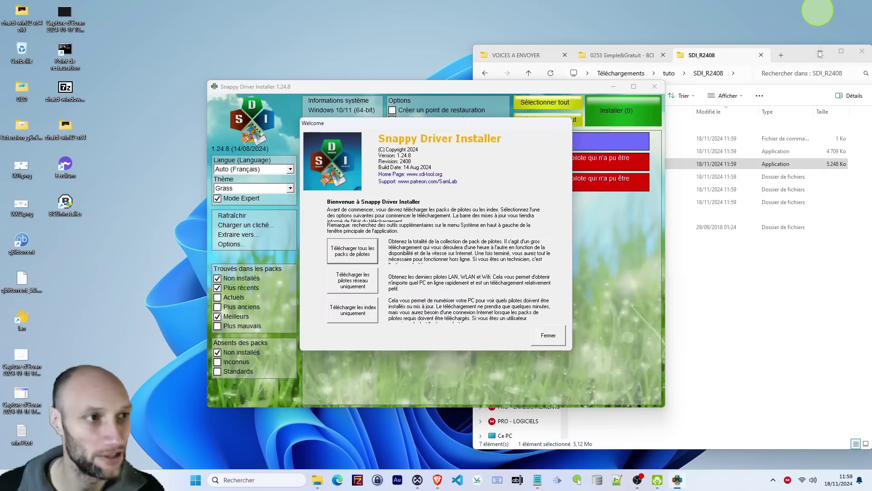
pyautogui.click(821, 54)
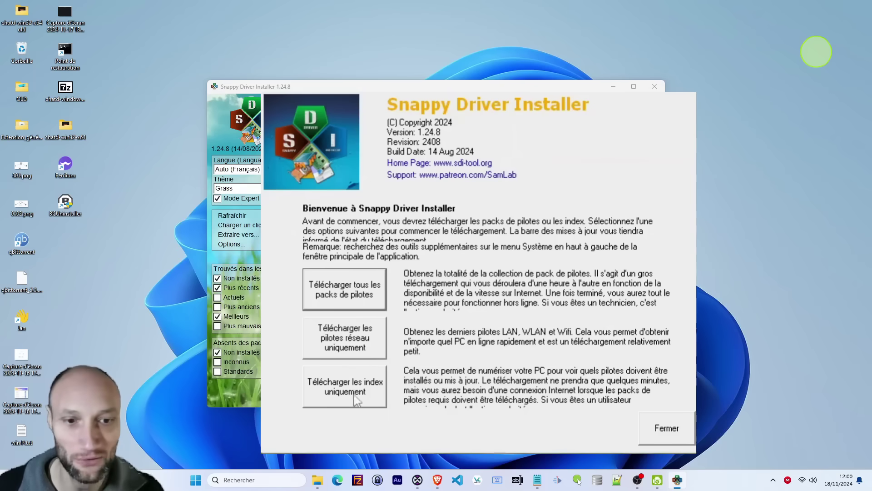
# Step: Start downloading only the network drivers from the welcome screen and keep the interface language on Auto (Français)
pyautogui.click(365, 349)
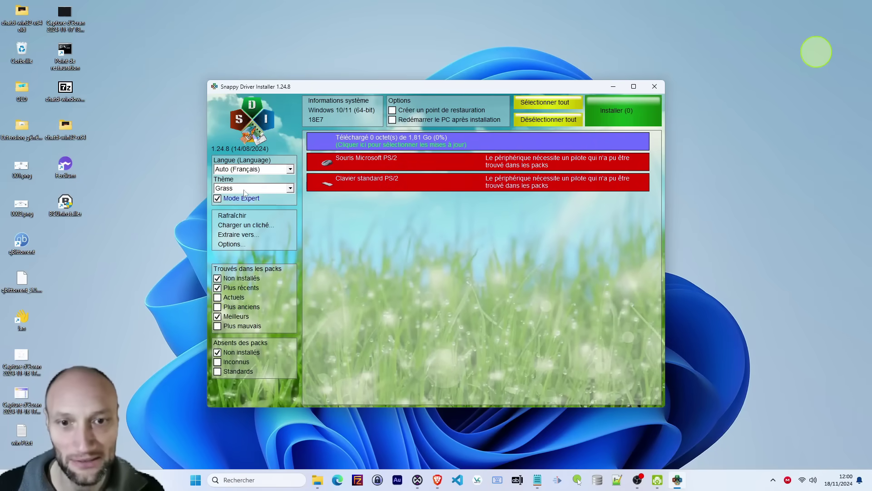
pyautogui.click(235, 169)
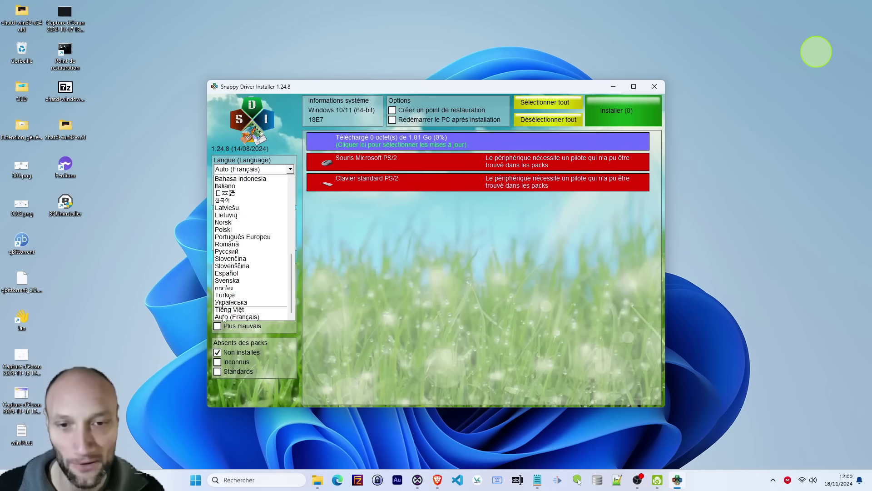
pyautogui.click(398, 305)
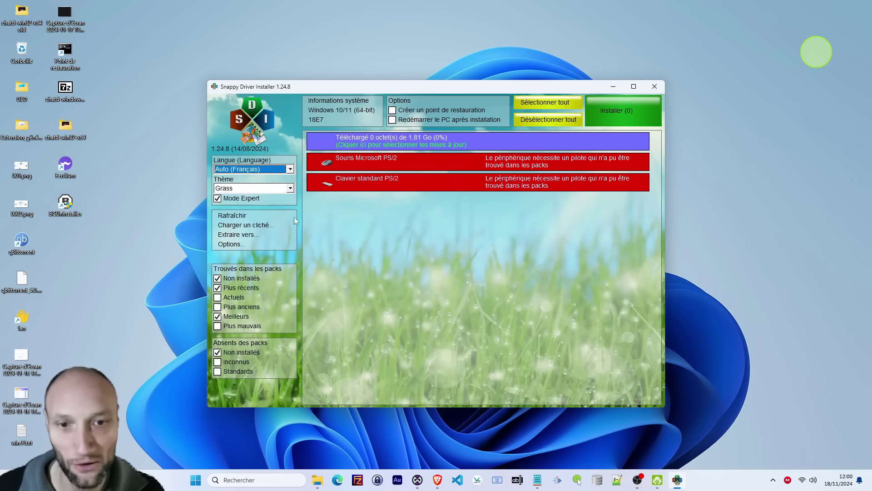
# Step: Change the interface theme to Lite
pyautogui.click(247, 188)
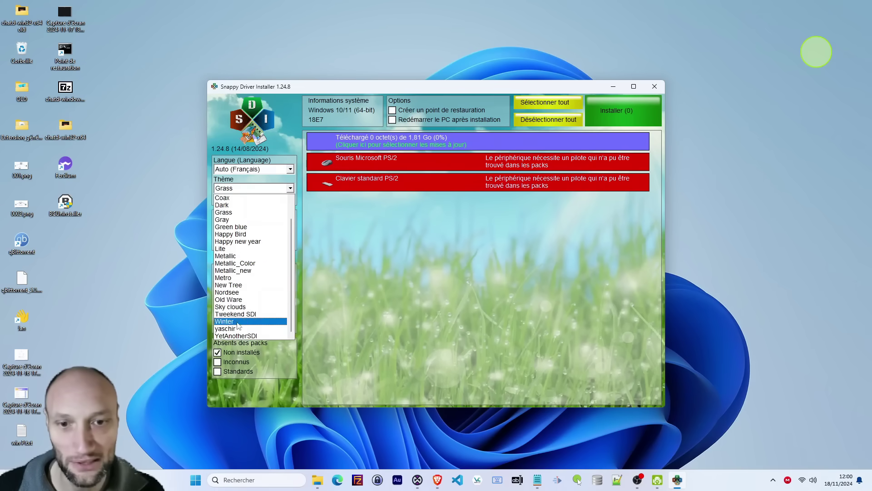
pyautogui.click(234, 248)
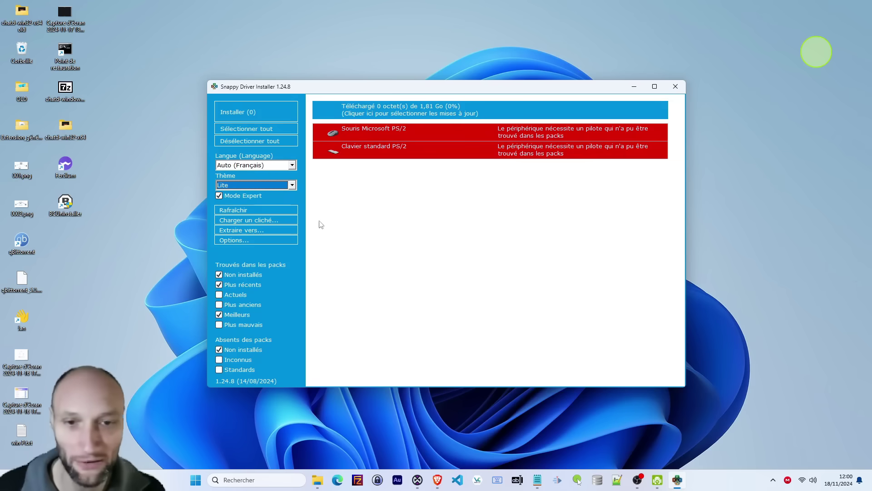
pyautogui.click(337, 225)
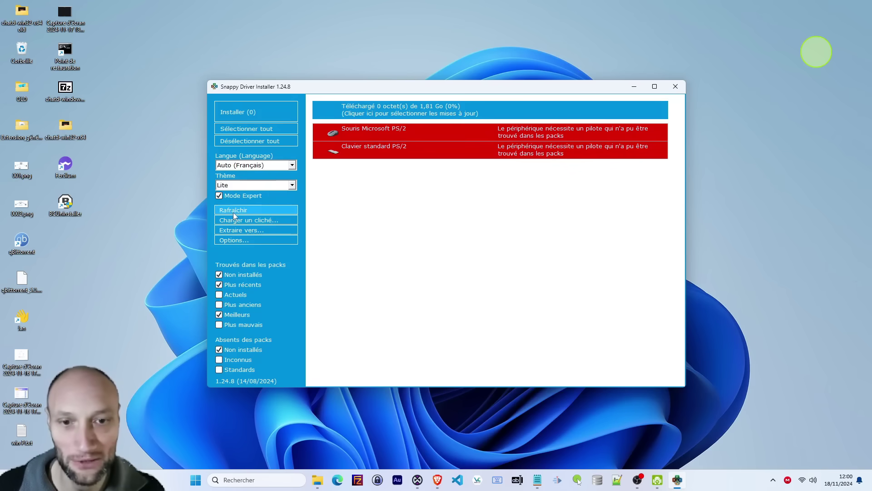
# Step: Look through the display, update, path and advanced settings in the Options dialog and close it without changes
pyautogui.click(255, 239)
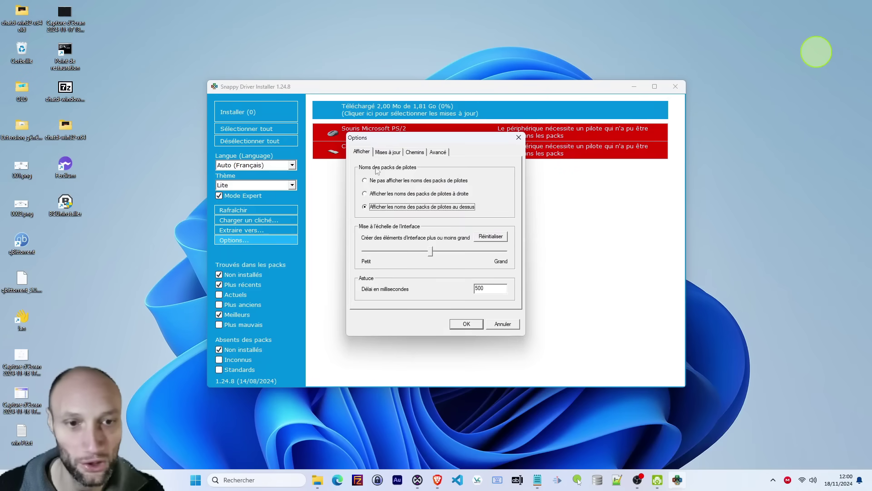
pyautogui.click(388, 152)
pyautogui.click(415, 152)
pyautogui.click(438, 151)
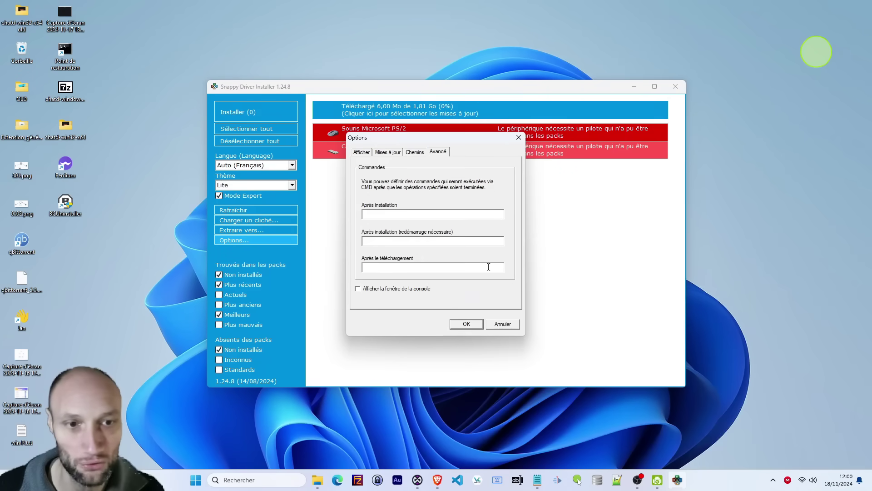
pyautogui.click(502, 324)
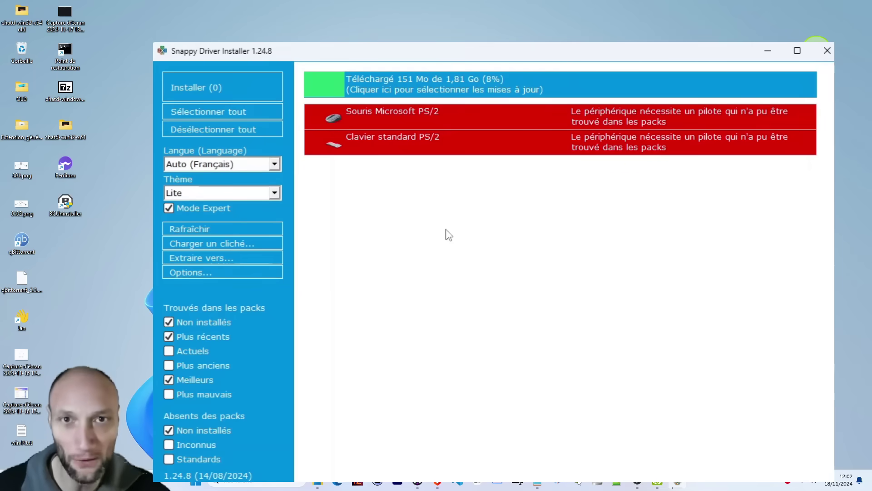
# Step: Examine the list of available driver updates, from the touchpad and chipset packs down to the sound and WLAN-WiFi packs
pyautogui.click(78, 48)
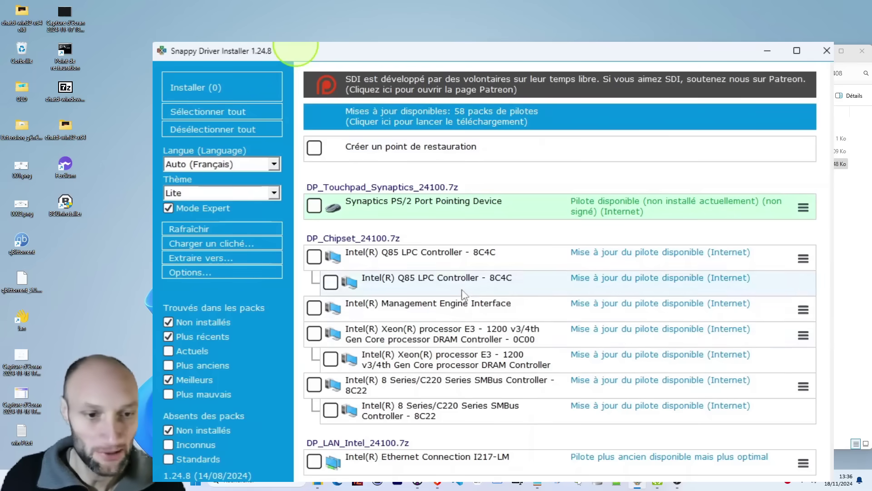
pyautogui.scroll(-3, 463, 295)
pyautogui.scroll(3, 464, 297)
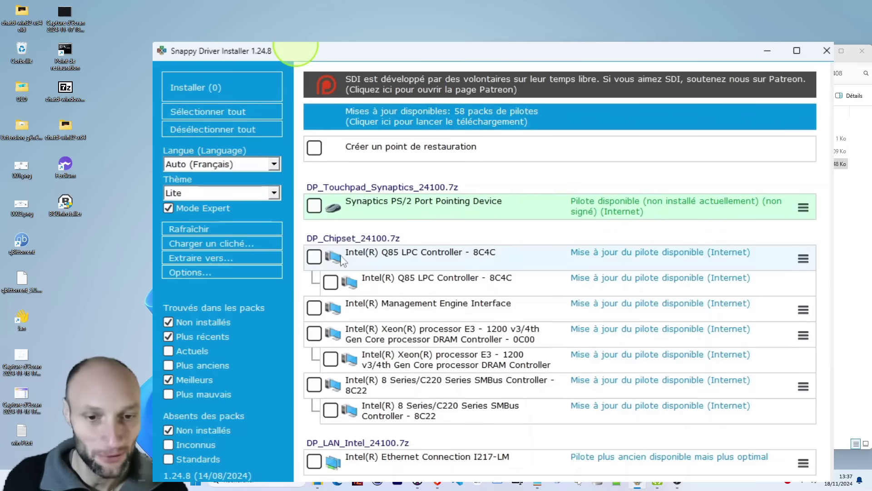
pyautogui.scroll(-1, 342, 259)
pyautogui.scroll(-1, 342, 261)
pyautogui.scroll(2, 354, 236)
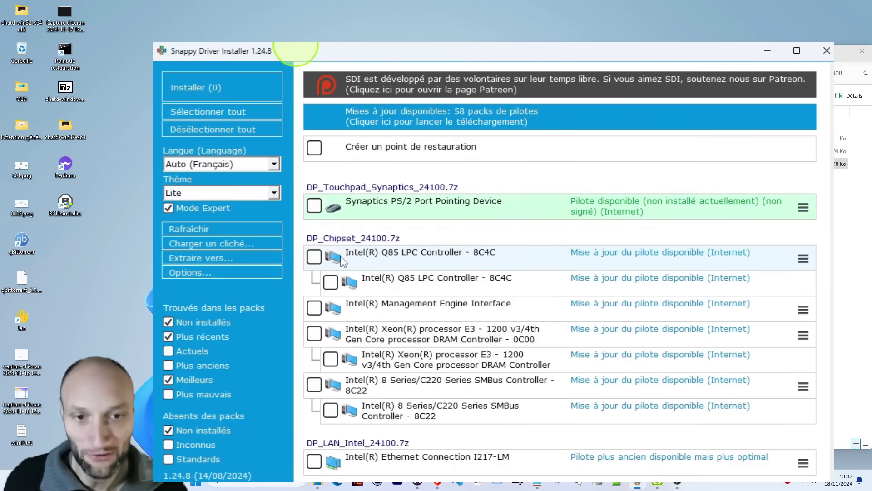
pyautogui.scroll(-2, 371, 246)
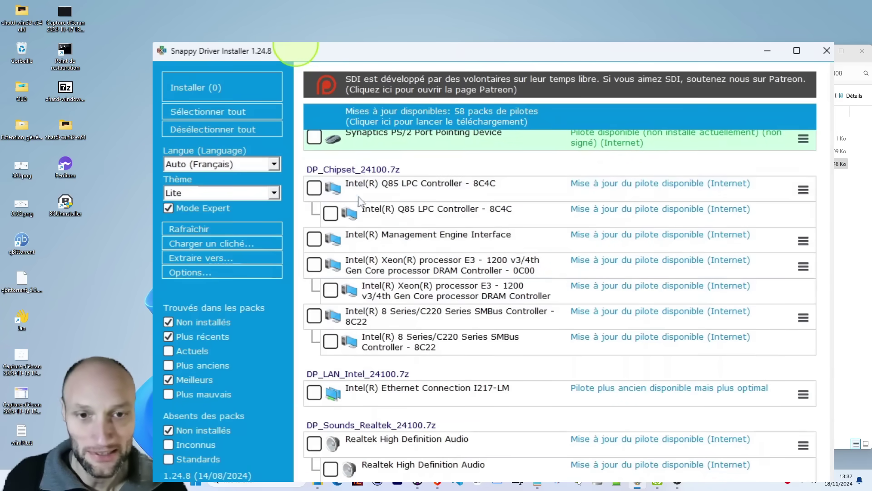
pyautogui.scroll(-1, 381, 353)
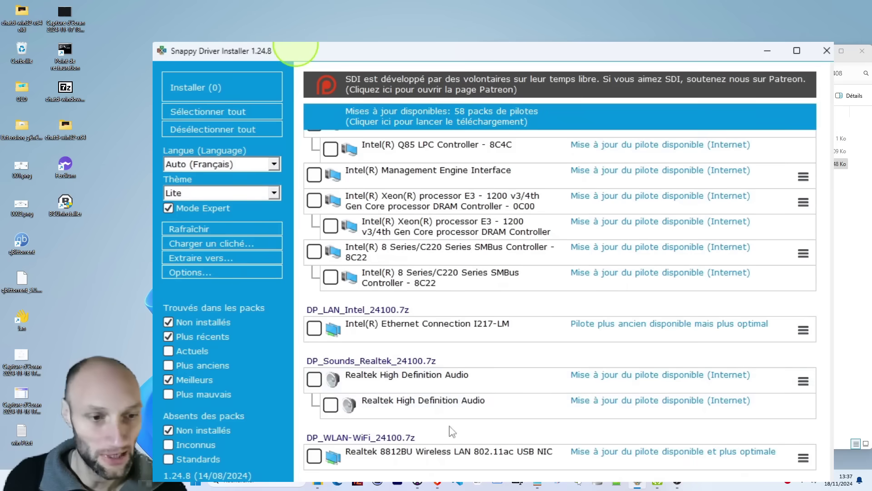
pyautogui.scroll(2, 453, 429)
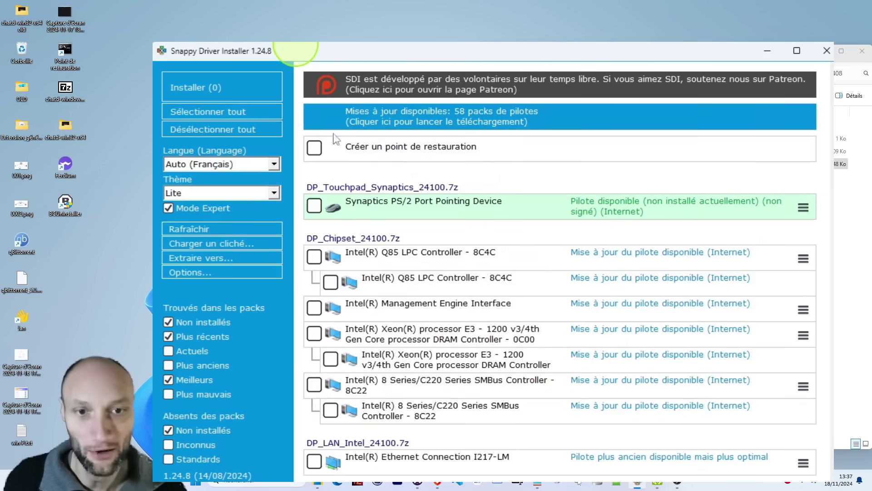
# Step: Enable restore point creation and apply the network-only selection in the driver pack update dialog
pyautogui.click(314, 149)
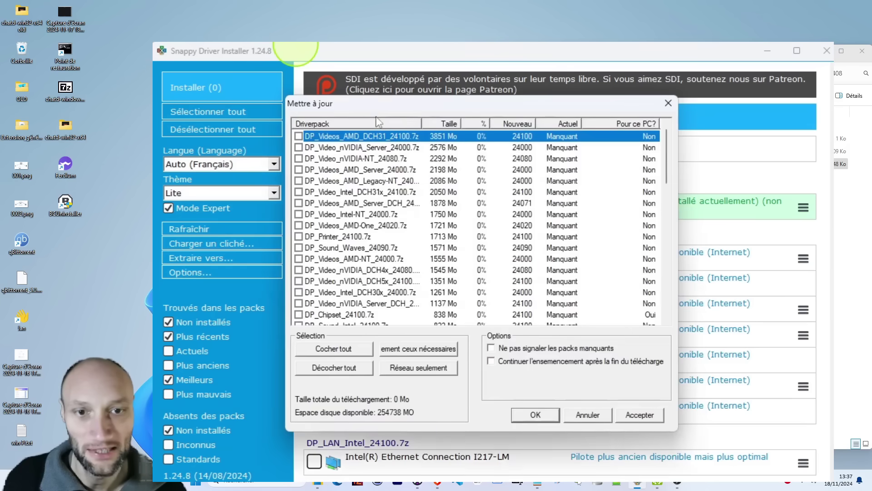
pyautogui.click(446, 369)
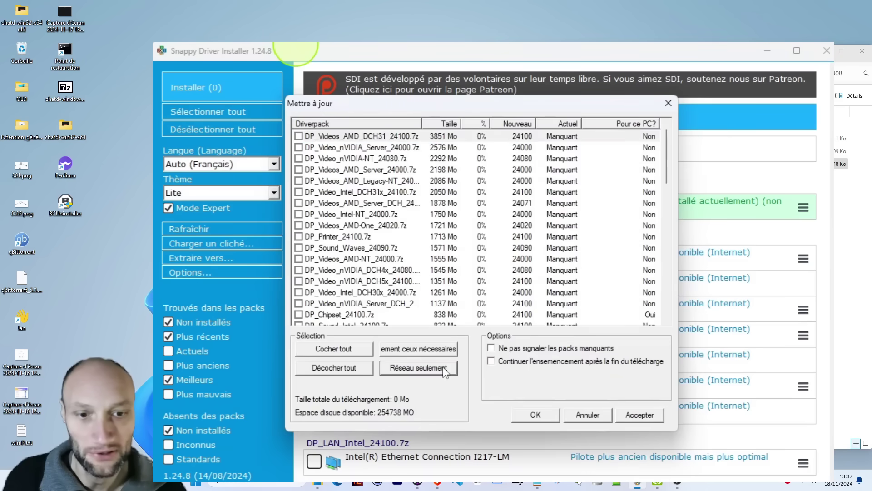
pyautogui.click(639, 415)
pyautogui.click(536, 416)
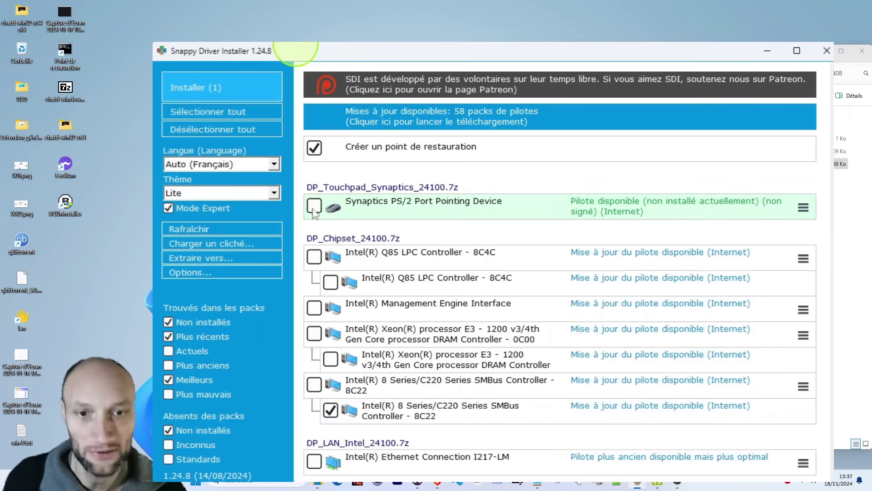
# Step: Select the Synaptics PS/2 pointing device driver and the main Intel Q85 LPC, Management Engine Interface, Xeon DRAM Controller and SMBus Controller drivers
pyautogui.click(314, 206)
pyautogui.click(315, 257)
pyautogui.click(314, 308)
pyautogui.click(314, 333)
pyautogui.click(314, 386)
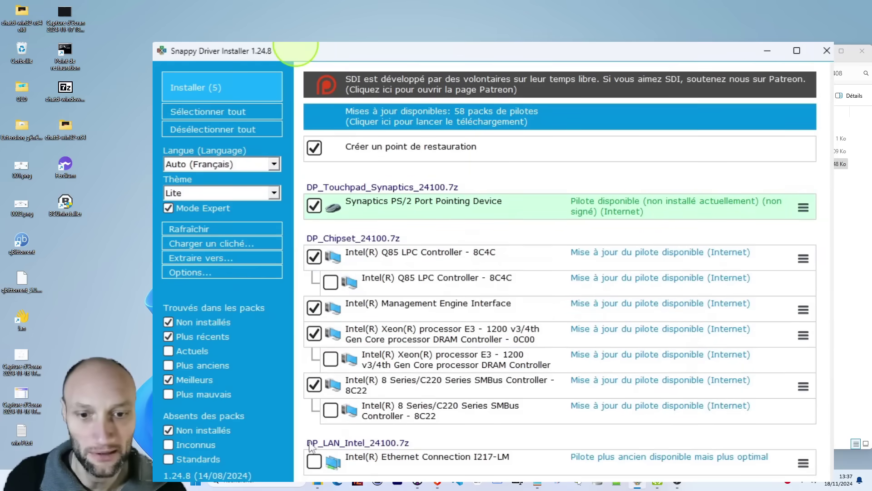
# Step: Also select the Intel Ethernet I217-LM, main Realtek High Definition Audio and Realtek 8812BU Wireless LAN drivers, and start installing all selected drivers
pyautogui.scroll(-2, 314, 385)
pyautogui.click(314, 392)
pyautogui.scroll(-2, 323, 428)
pyautogui.click(314, 379)
pyautogui.click(314, 456)
pyautogui.scroll(4, 330, 441)
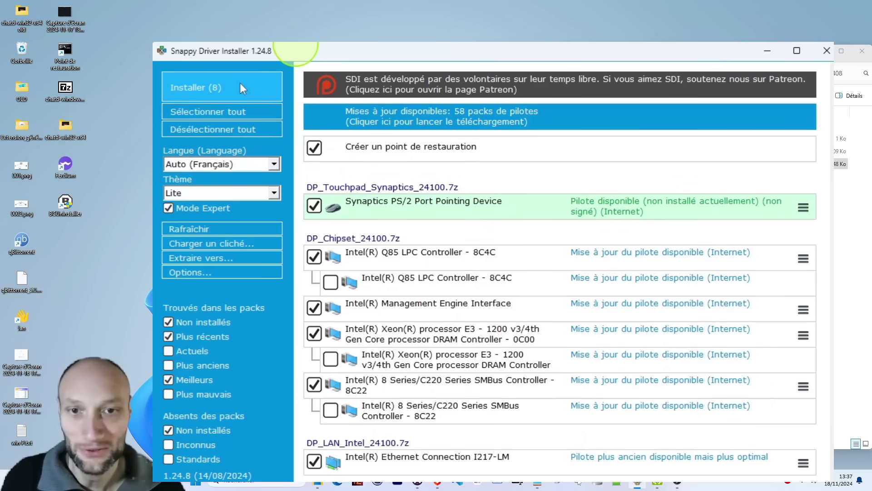
pyautogui.click(239, 83)
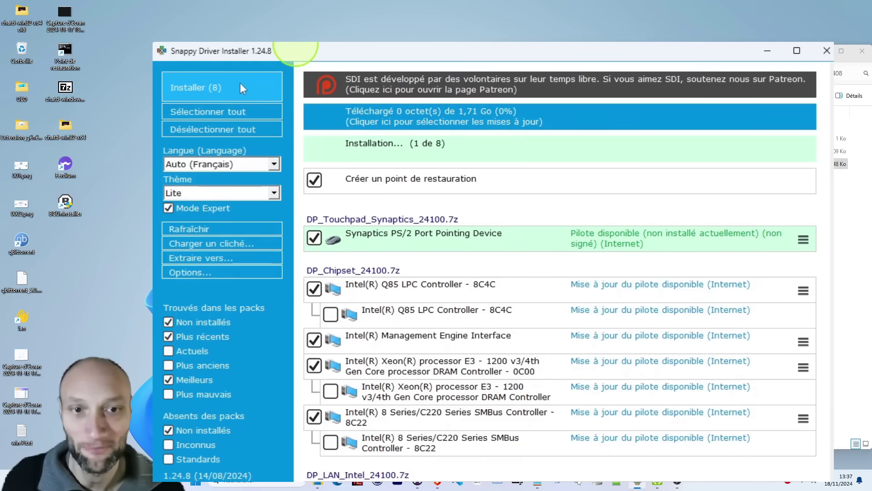